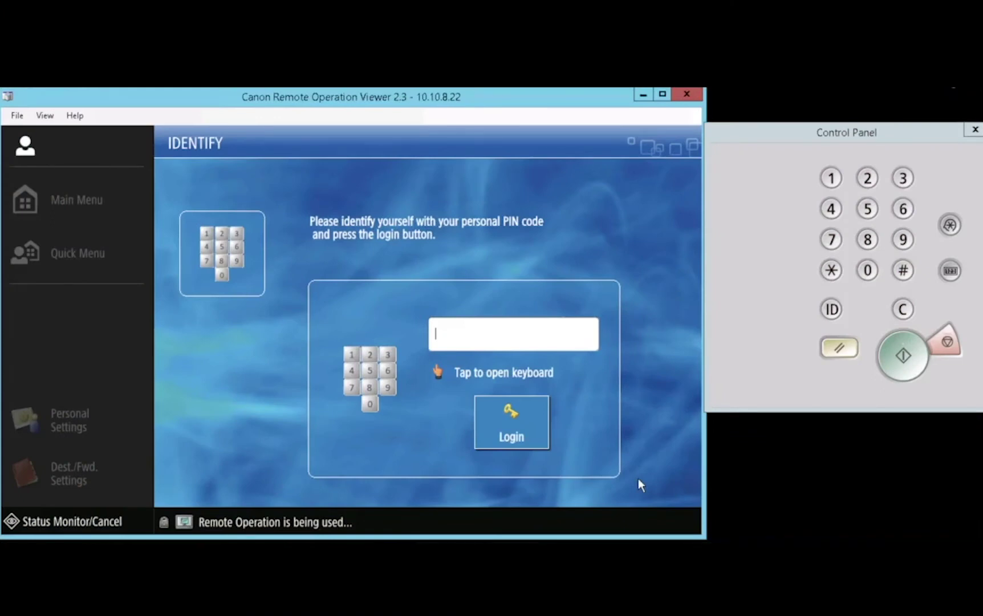
# Log in with the entered PIN to reach the Secure Print, Copy and Scan menu
pyautogui.click(514, 416)
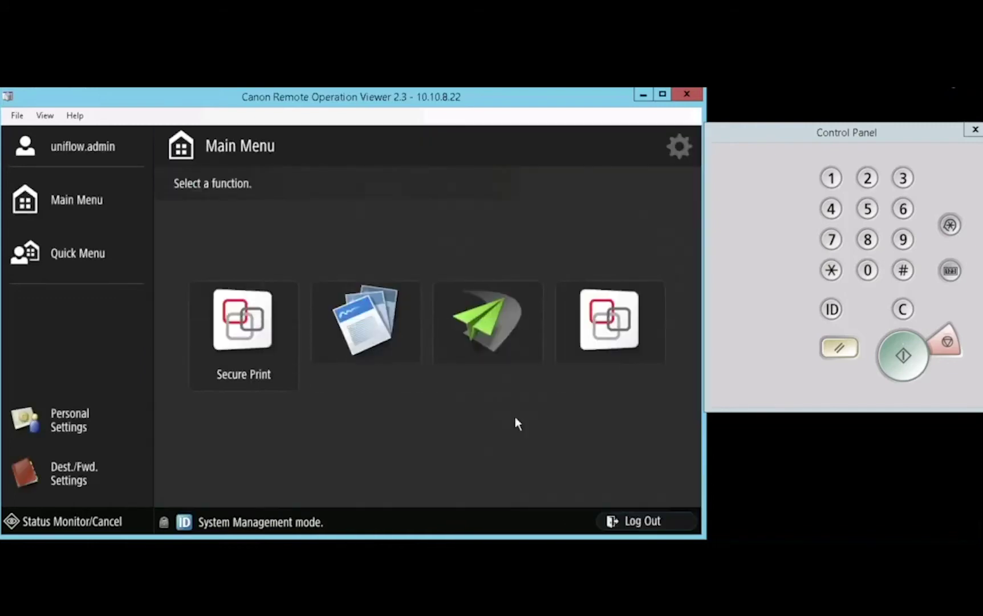
# Open Secure Print, reveal the Price and User Name columns, and select the third job
pyautogui.click(256, 353)
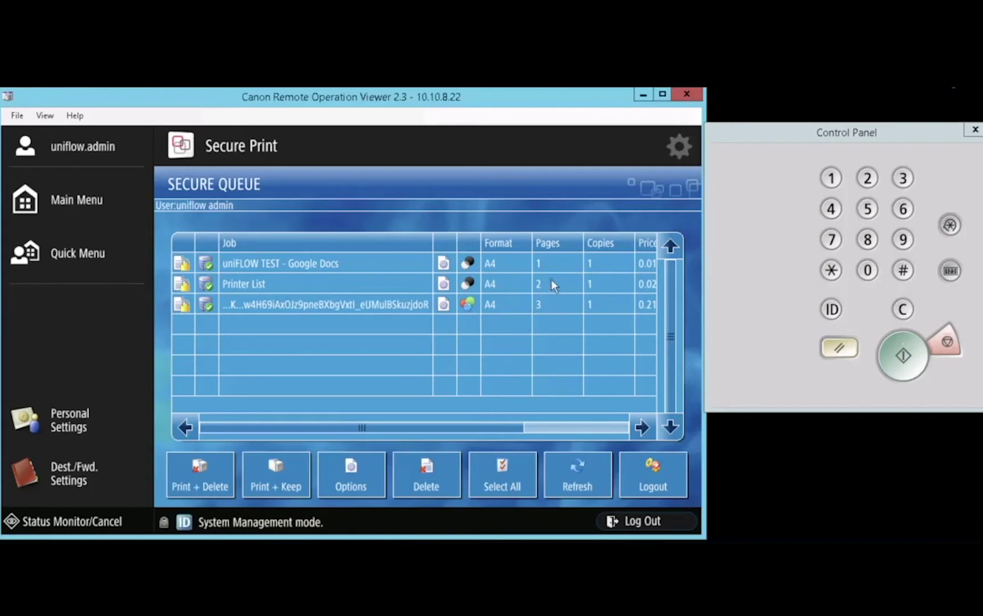
pyautogui.click(643, 427)
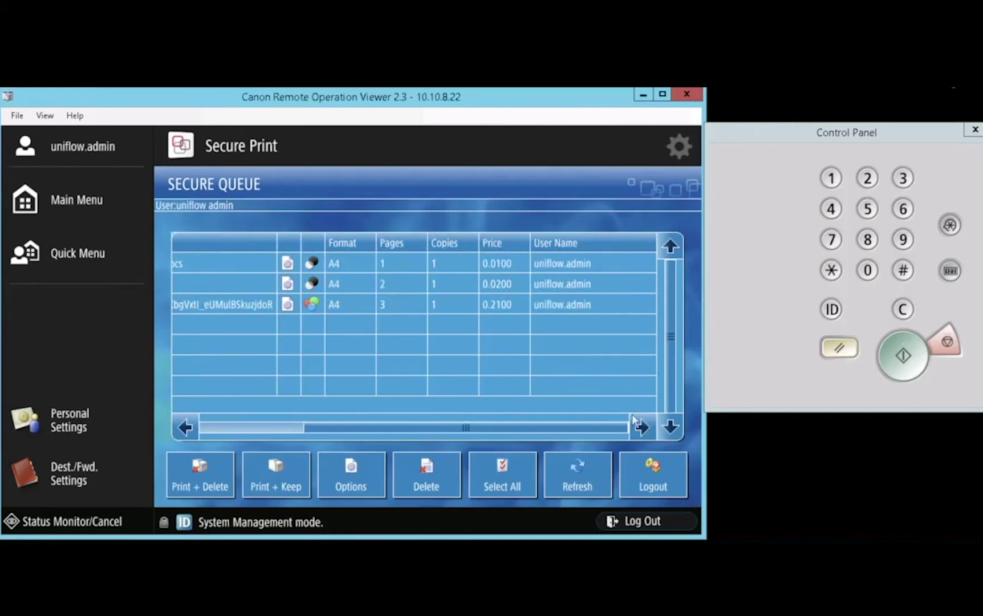
pyautogui.click(509, 314)
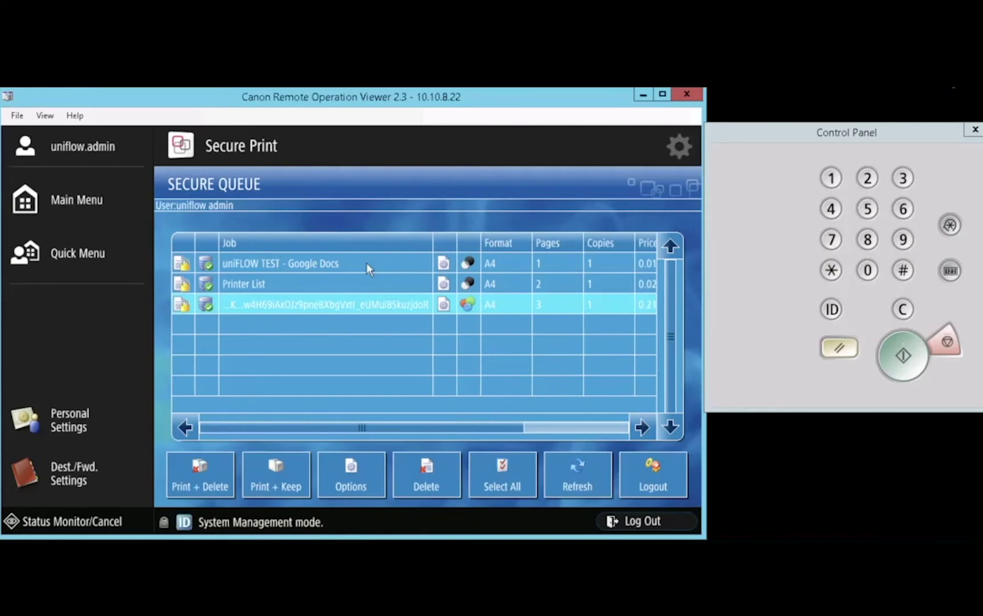
# Add the Google Docs and Printer List jobs to the selection, then select and unselect all jobs
pyautogui.click(366, 262)
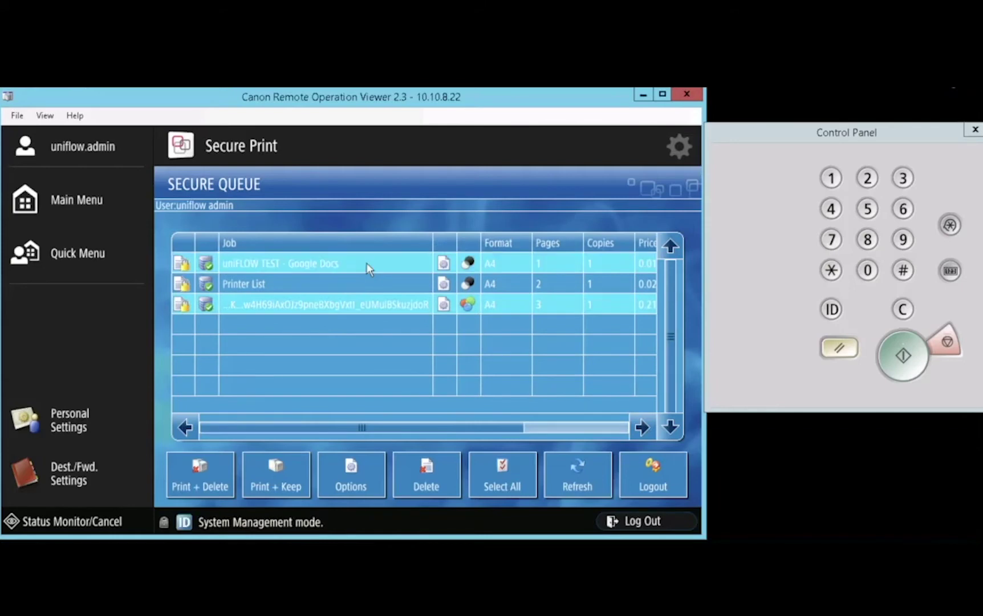
pyautogui.click(342, 285)
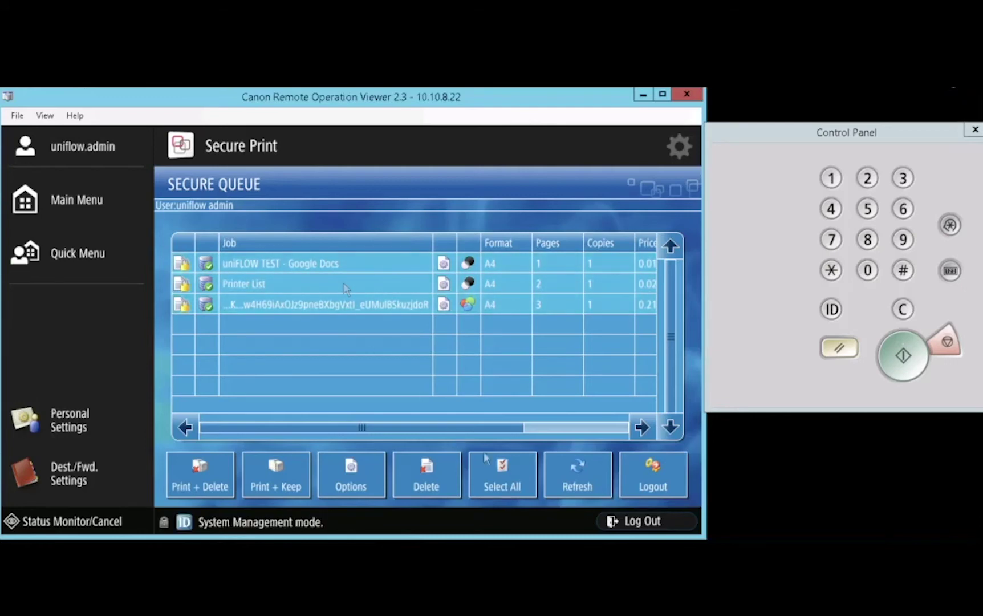
pyautogui.click(505, 485)
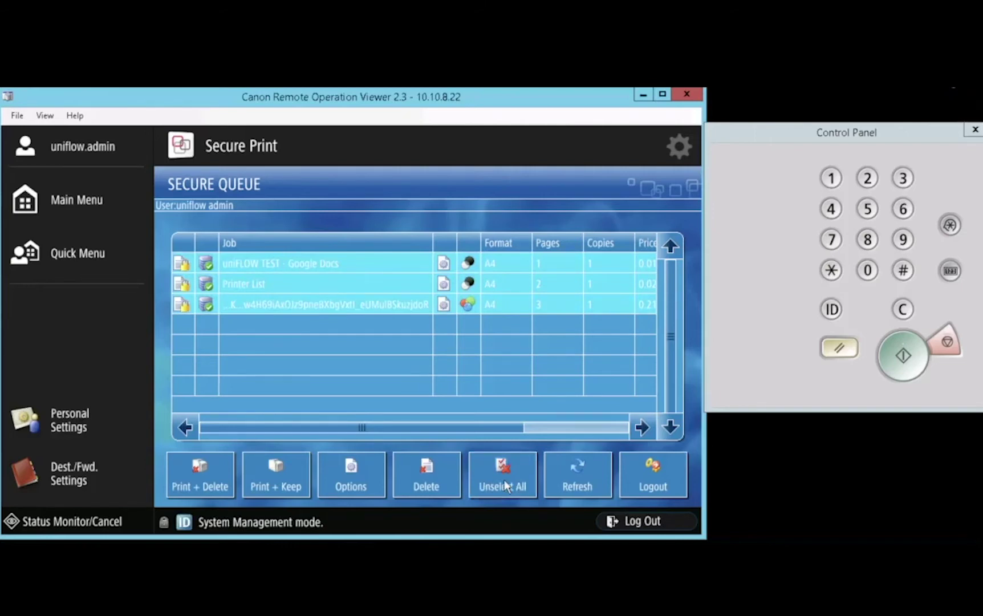
pyautogui.click(504, 480)
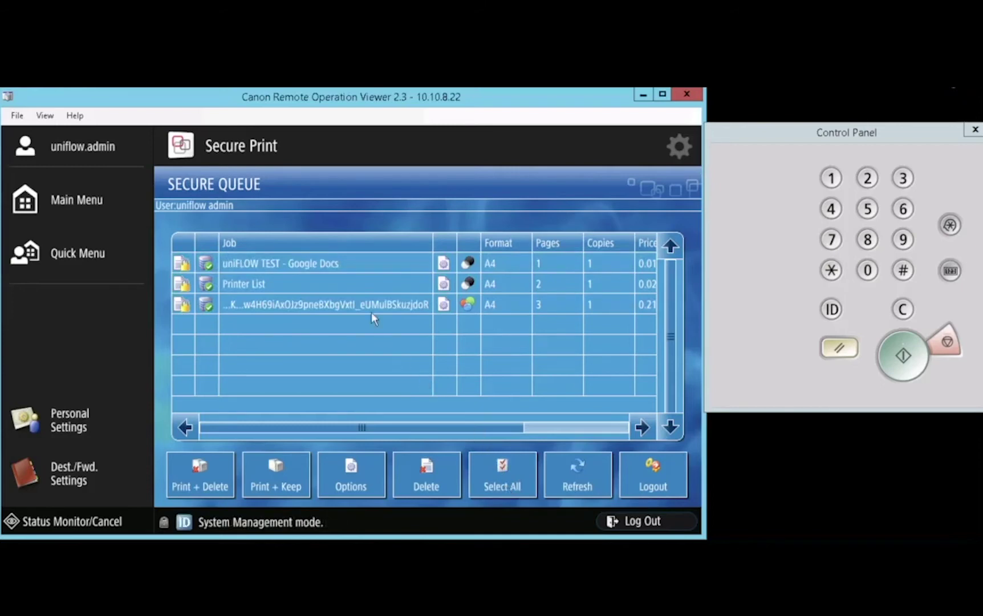
# Select the uniFLOW TEST - Google Docs job and open its print options
pyautogui.click(351, 265)
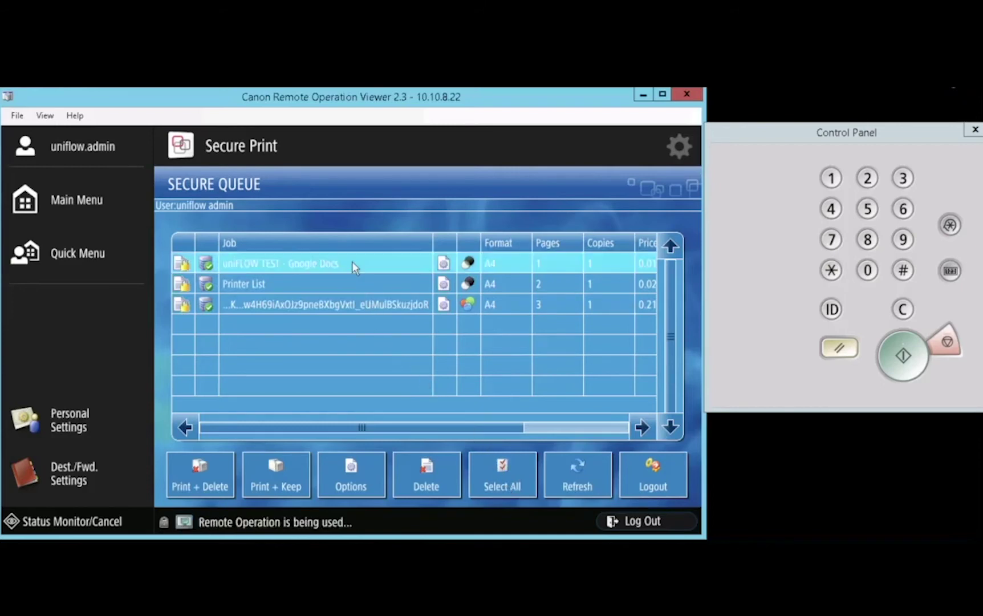
pyautogui.click(350, 475)
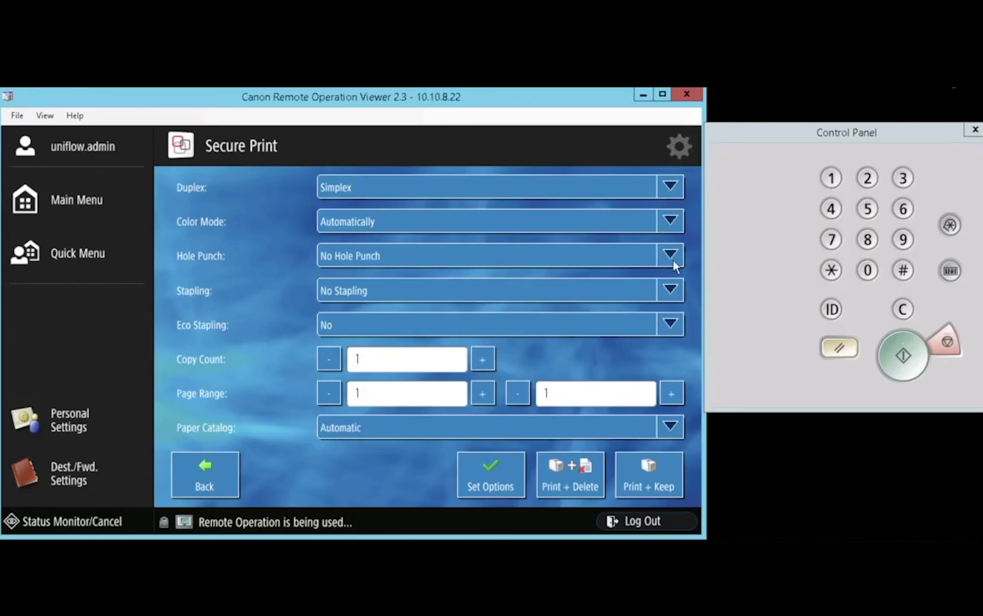
# Keep No Stapling, raise the copy count to 4, check duplex choices, and apply the settings
pyautogui.click(671, 291)
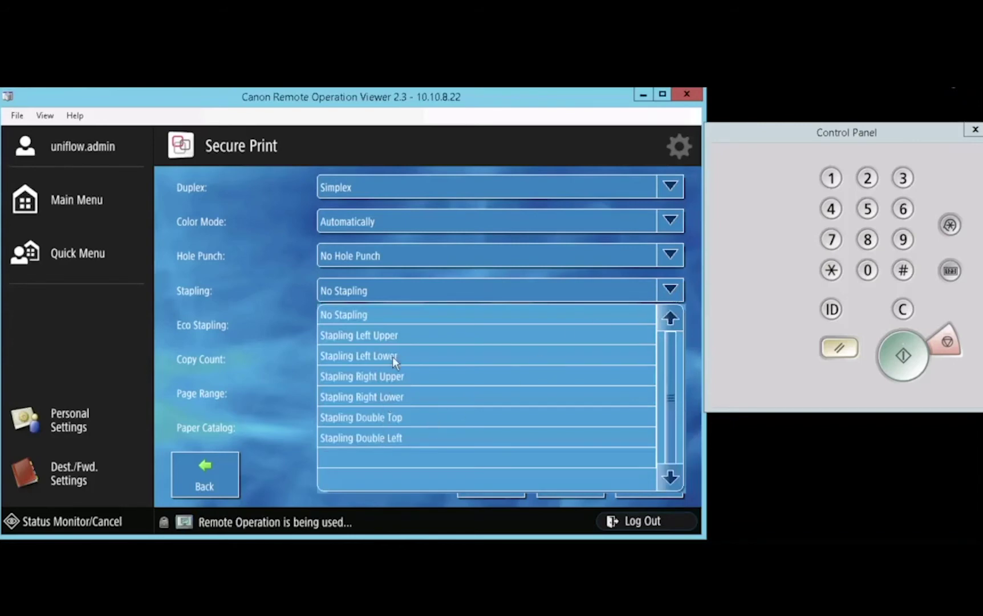
pyautogui.click(671, 291)
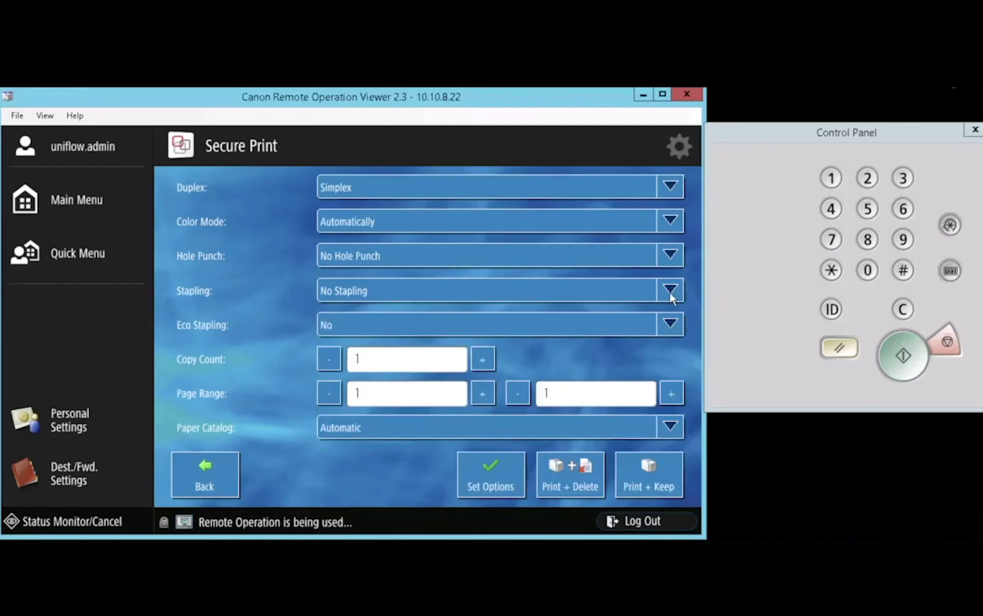
pyautogui.click(485, 361)
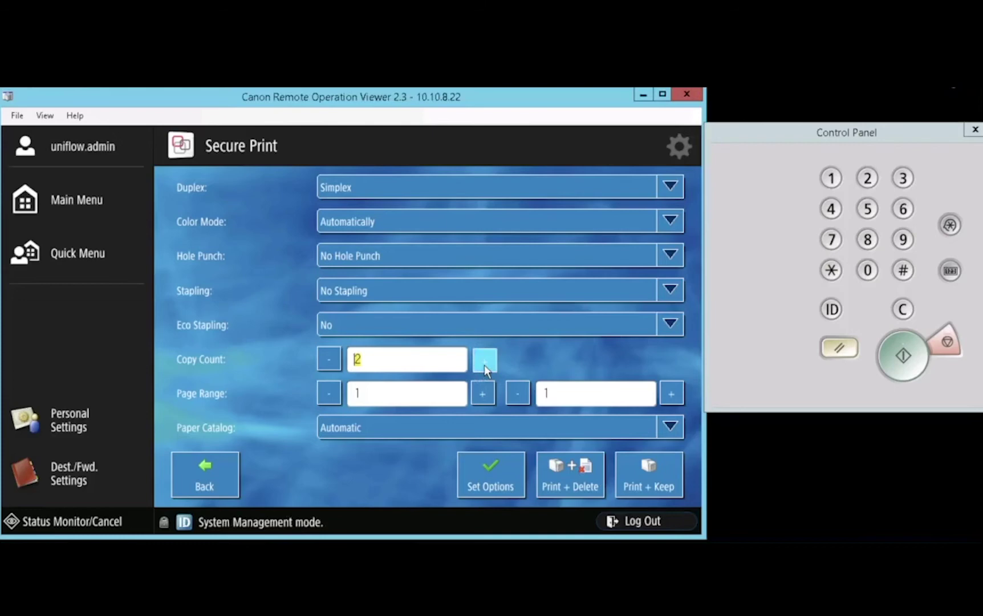
pyautogui.click(484, 361)
pyautogui.click(484, 361)
pyautogui.click(671, 188)
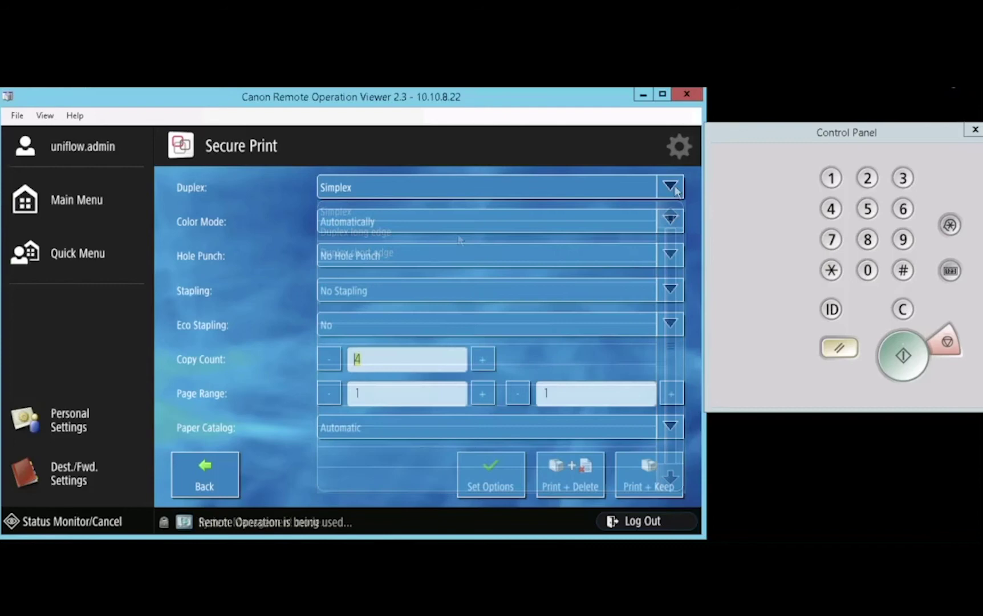
pyautogui.click(488, 481)
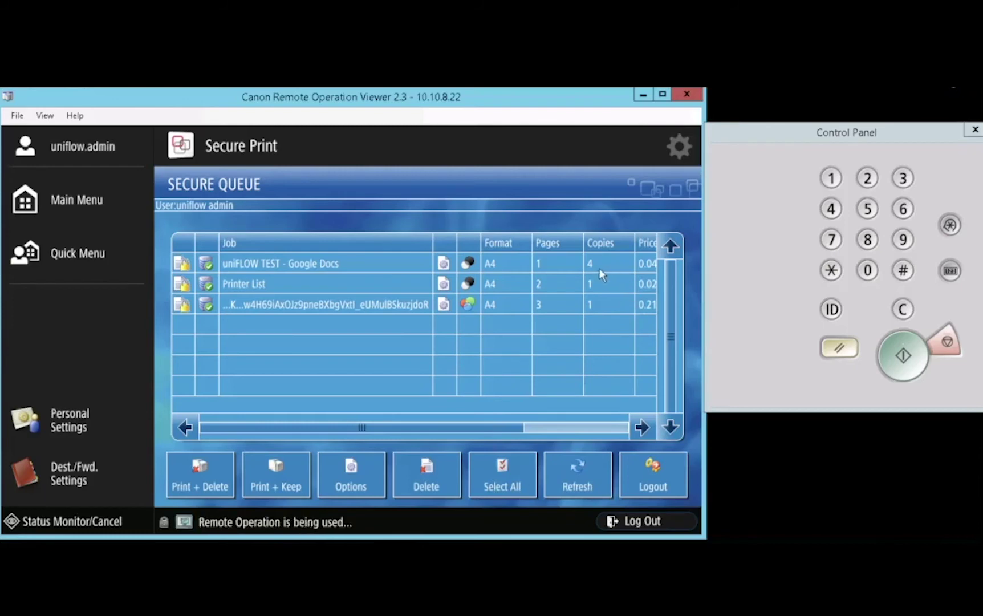
# Scroll the secure queue right to show the Price and User Name columns
pyautogui.click(644, 427)
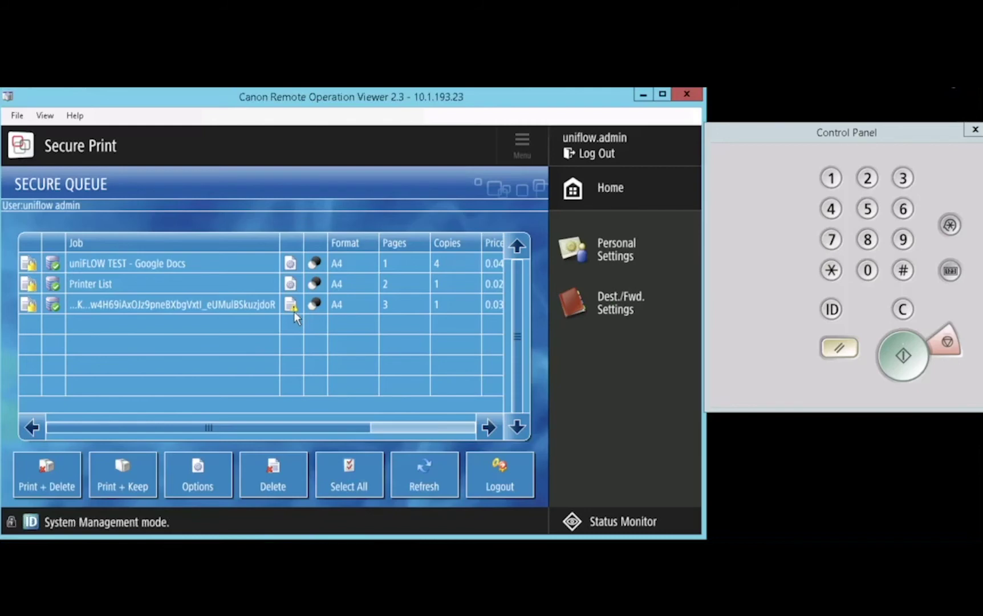
pyautogui.click(292, 309)
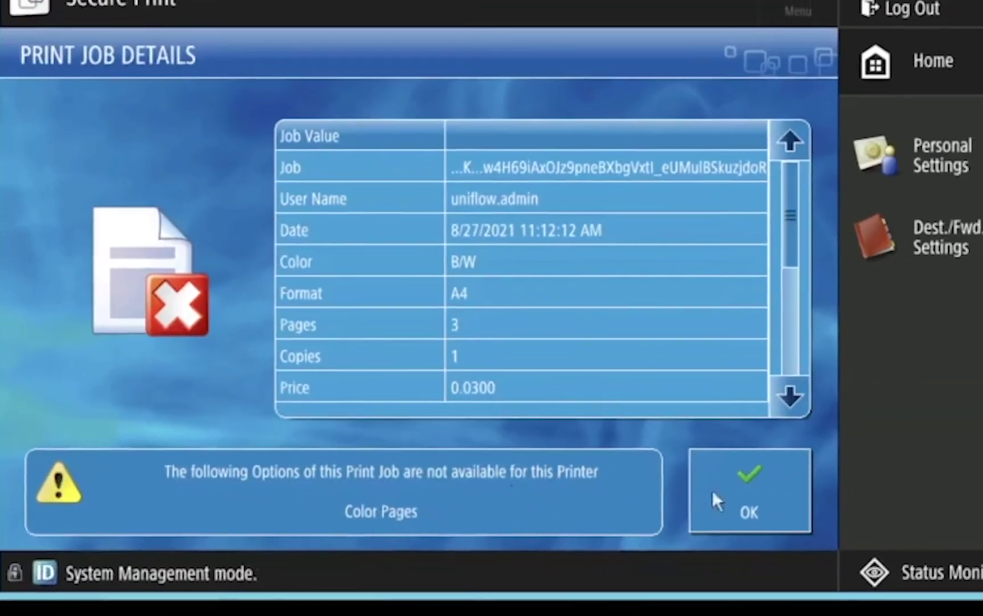
pyautogui.click(713, 489)
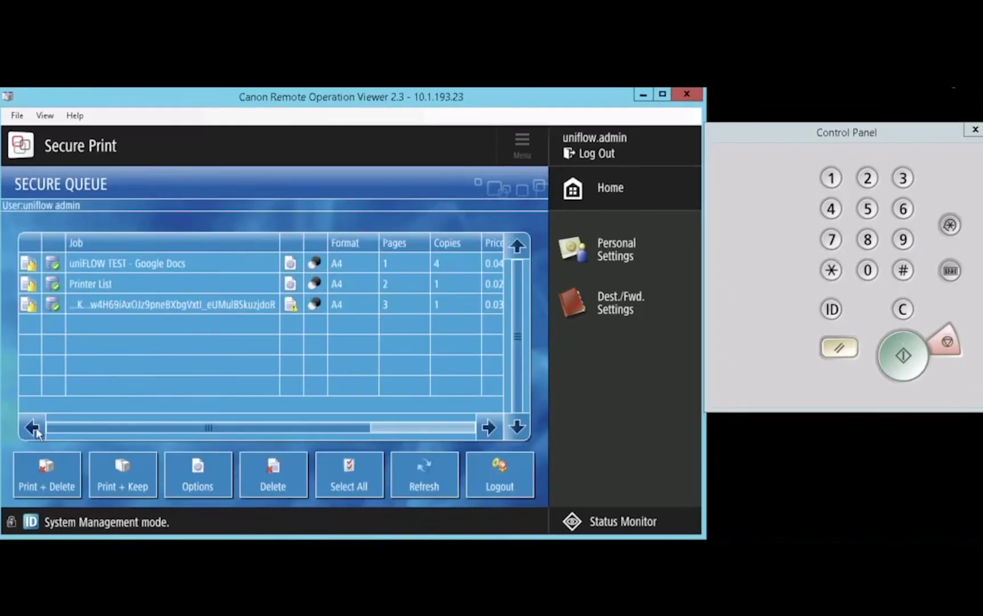
# Print and delete the uniFLOW TEST - Google Docs job, then log out
pyautogui.click(121, 268)
pyautogui.click(116, 495)
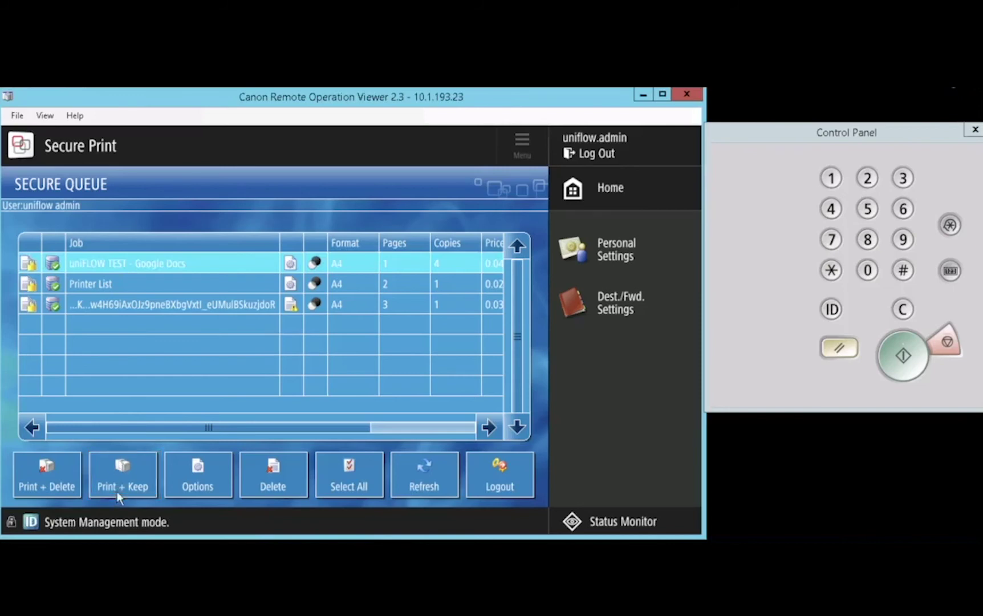
pyautogui.click(53, 487)
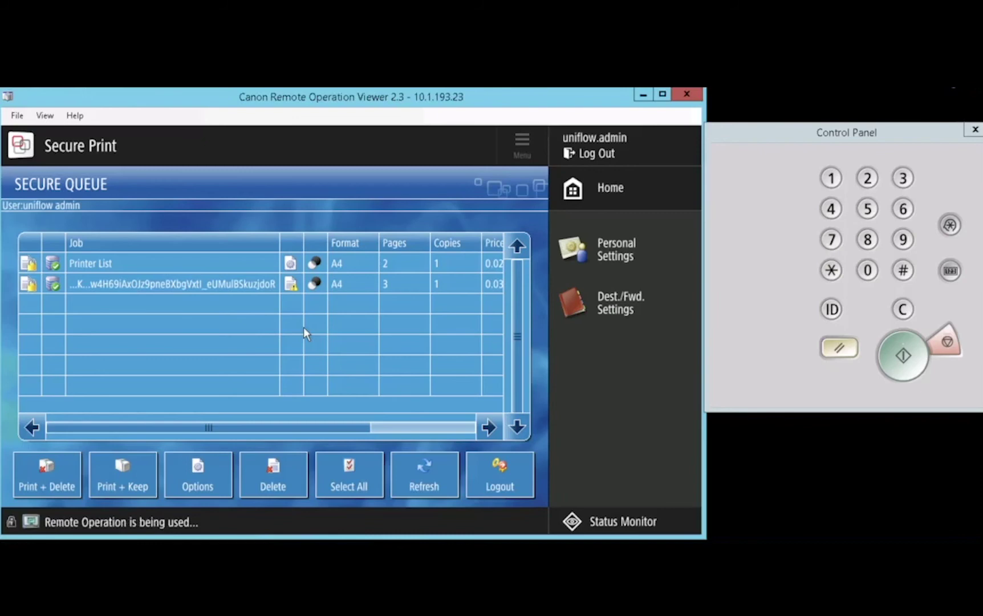
pyautogui.click(492, 473)
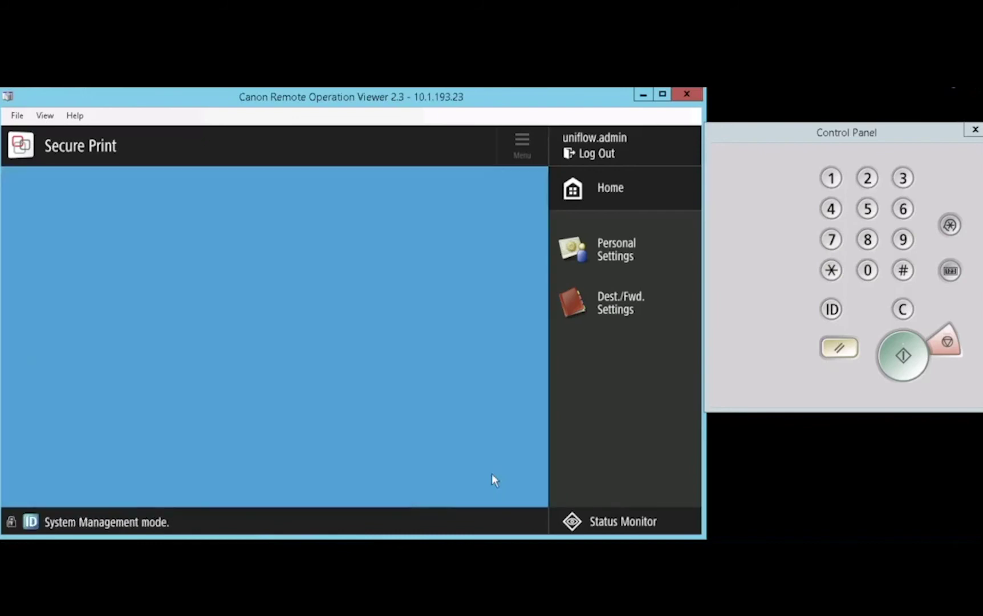